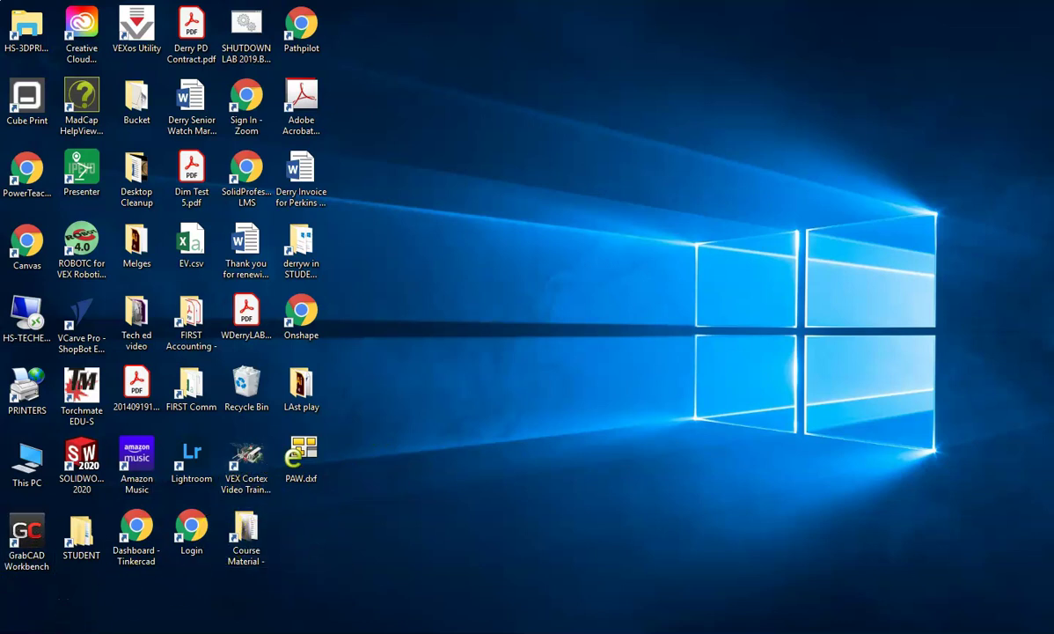
Launch Adobe Illustrator CS6 and start opening an existing file, browsing from This PC
key(super)
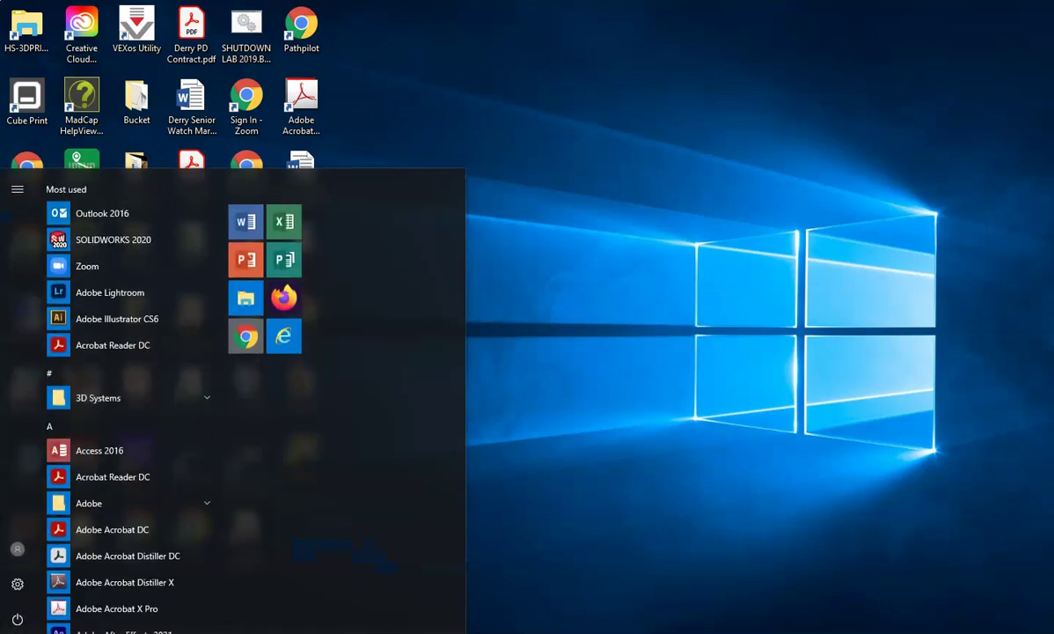
click(88, 322)
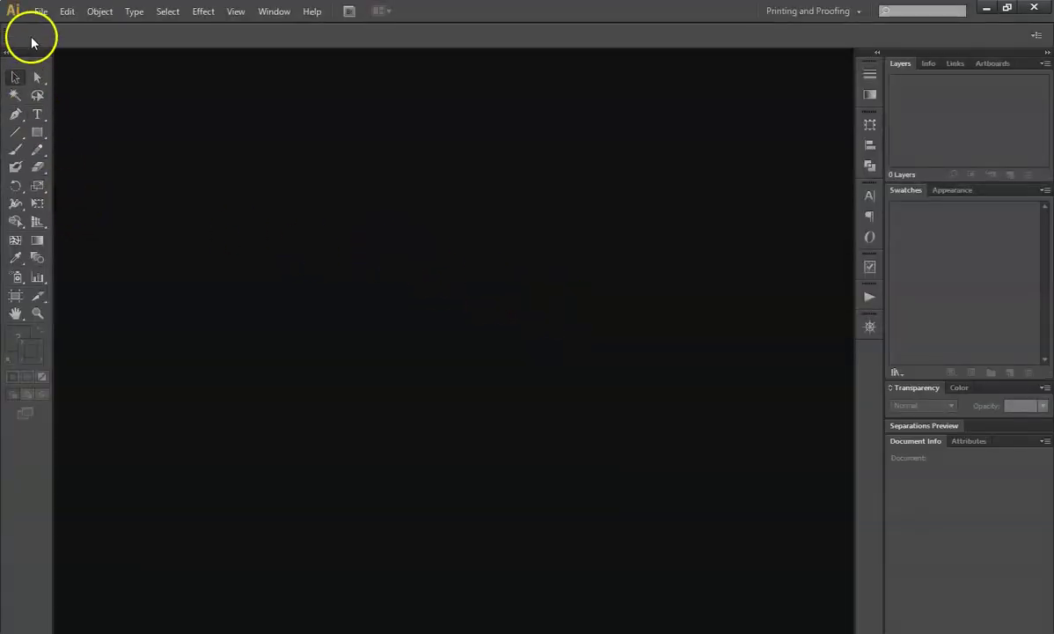
click(41, 12)
click(66, 60)
click(41, 207)
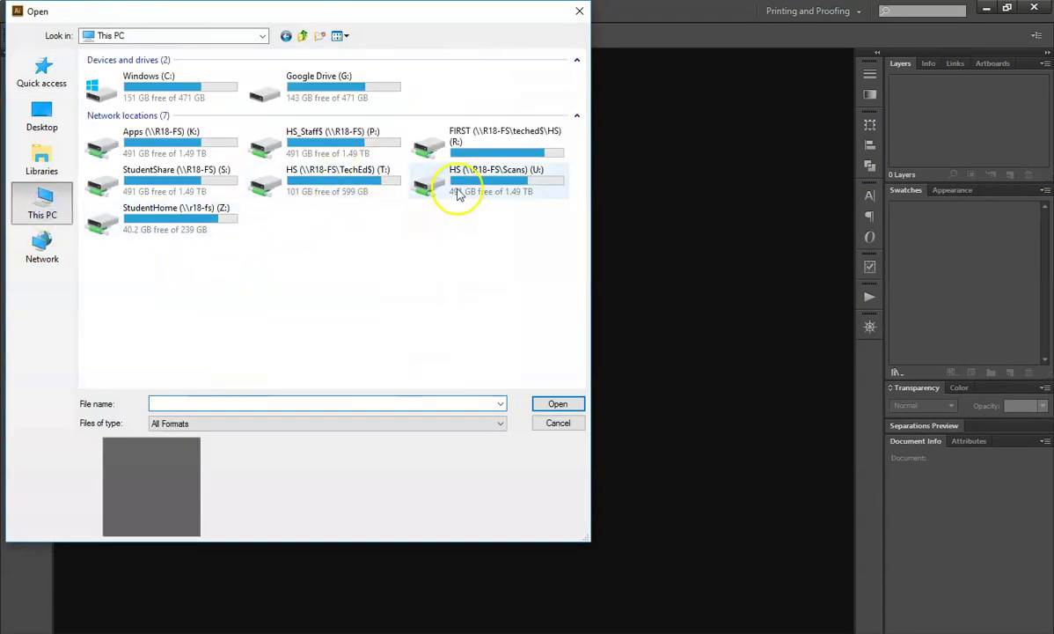
Open the Vertical Illustrator file from the Airfoil folder inside the personal IT folder on the TechEd (T:) network drive
double_click(310, 182)
click(144, 242)
double_click(144, 240)
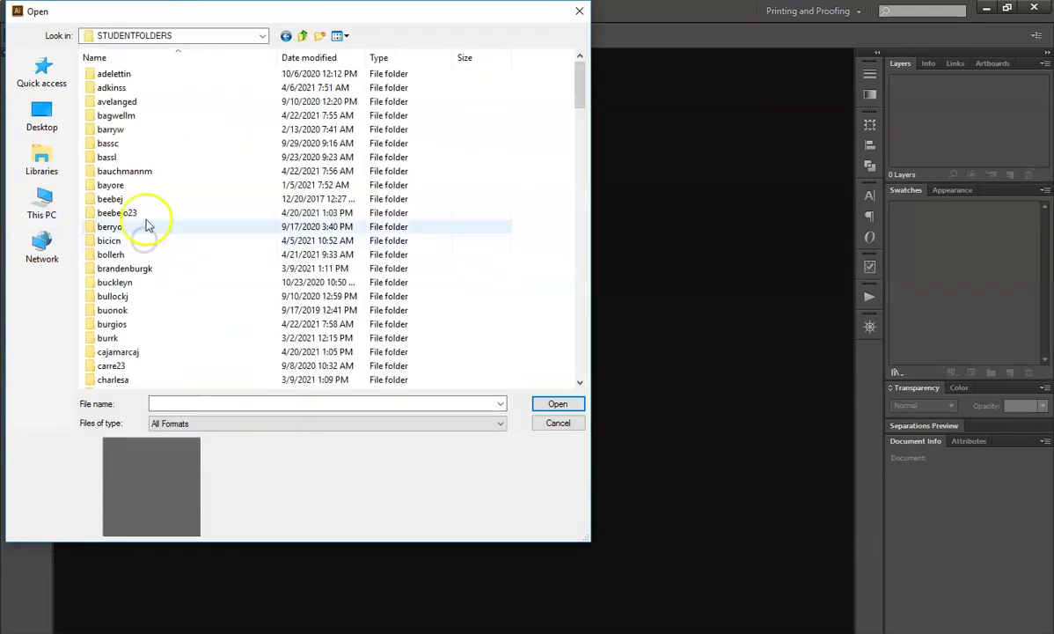
scroll(167, 313, down, 5)
double_click(158, 324)
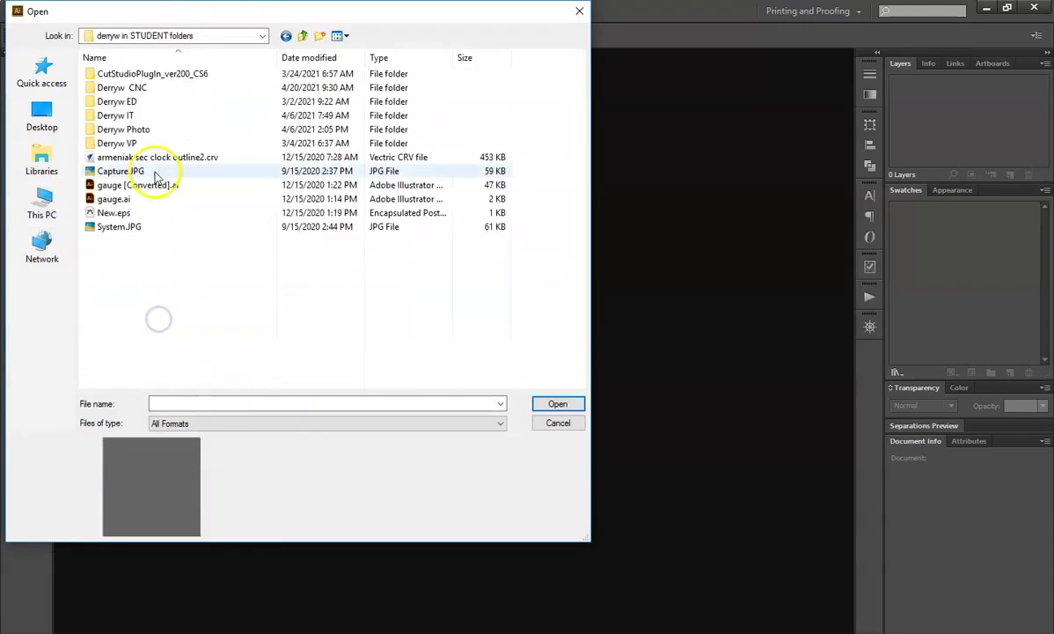
double_click(167, 116)
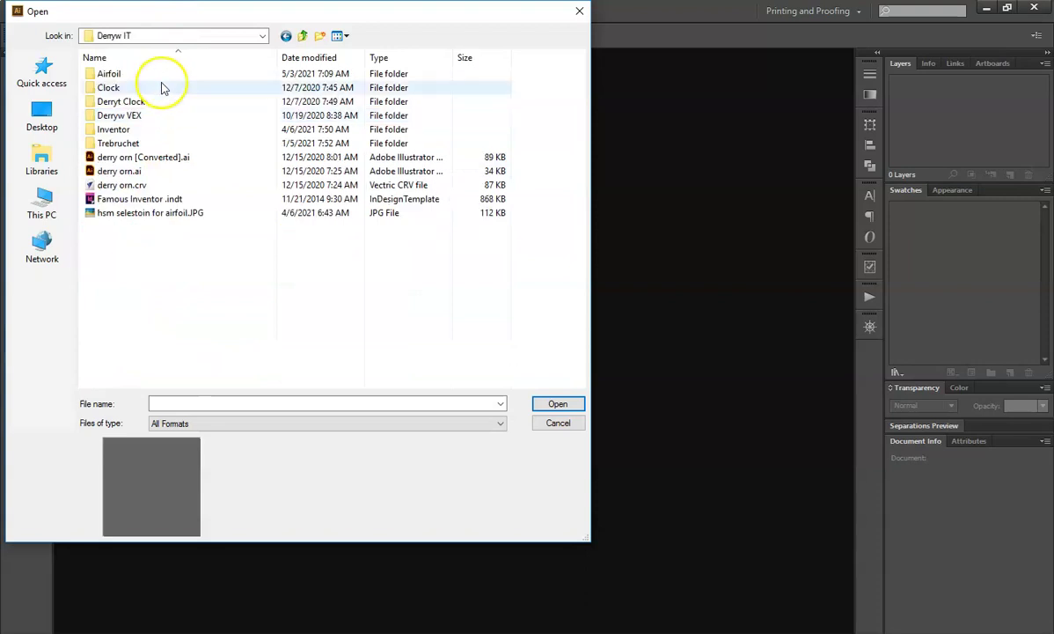
double_click(164, 73)
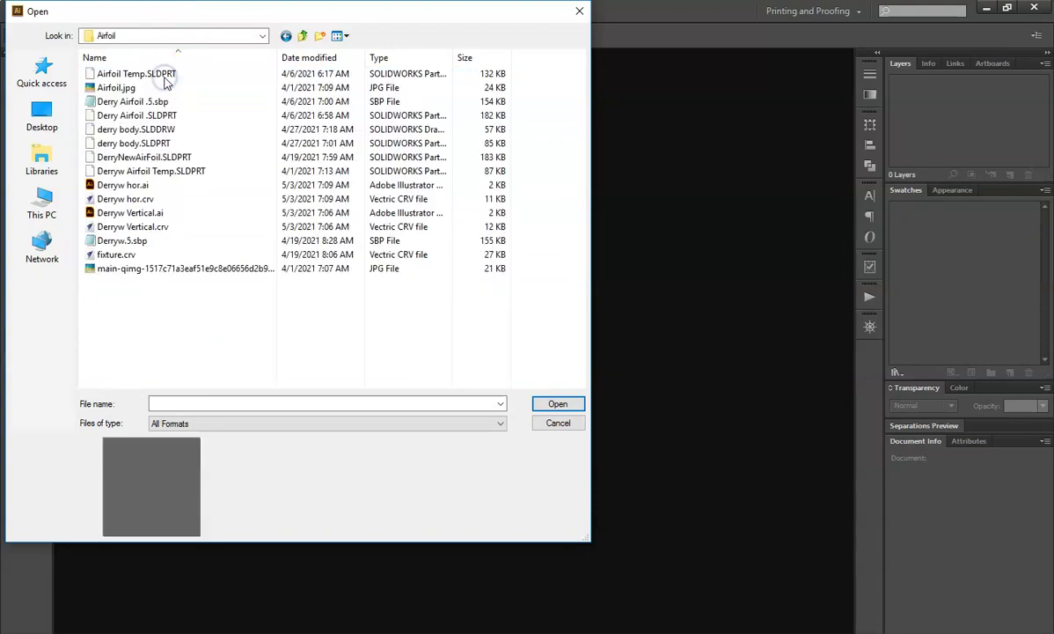
double_click(136, 214)
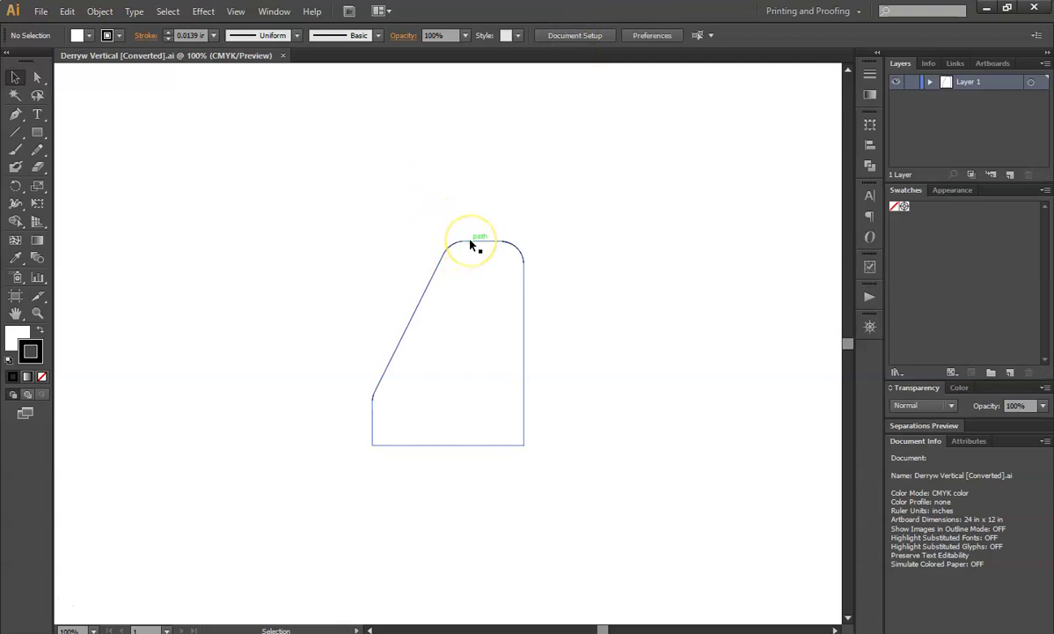
Select the entire part outline and set its stroke weight to 0.001 in
click(311, 194)
drag(312, 194, 661, 510)
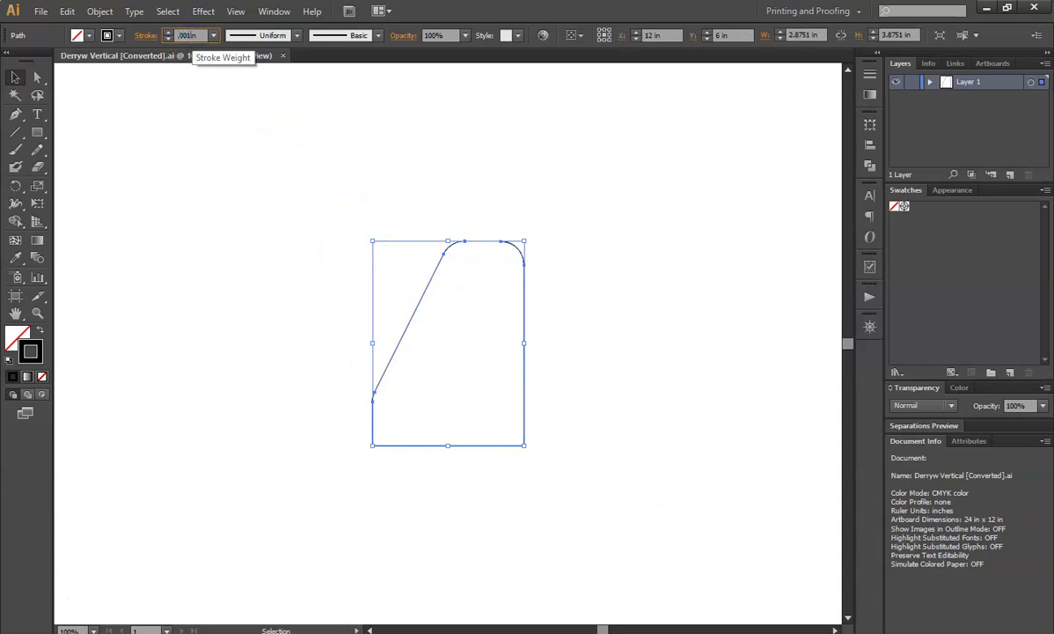
Check the general, stroke and type units in the Units preferences
click(68, 12)
mouse_move(151, 451)
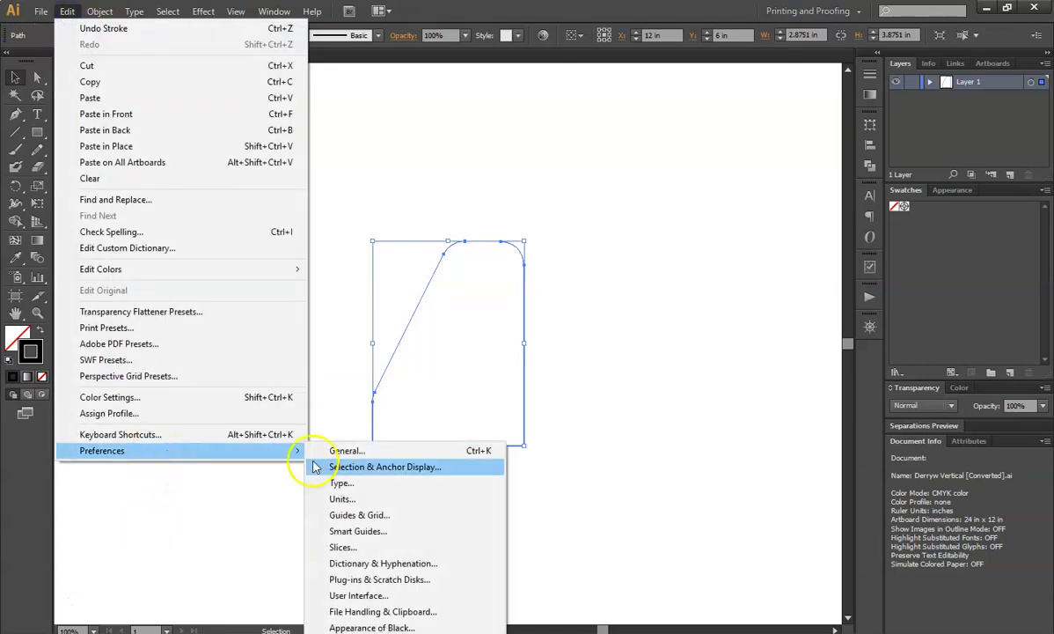
click(378, 498)
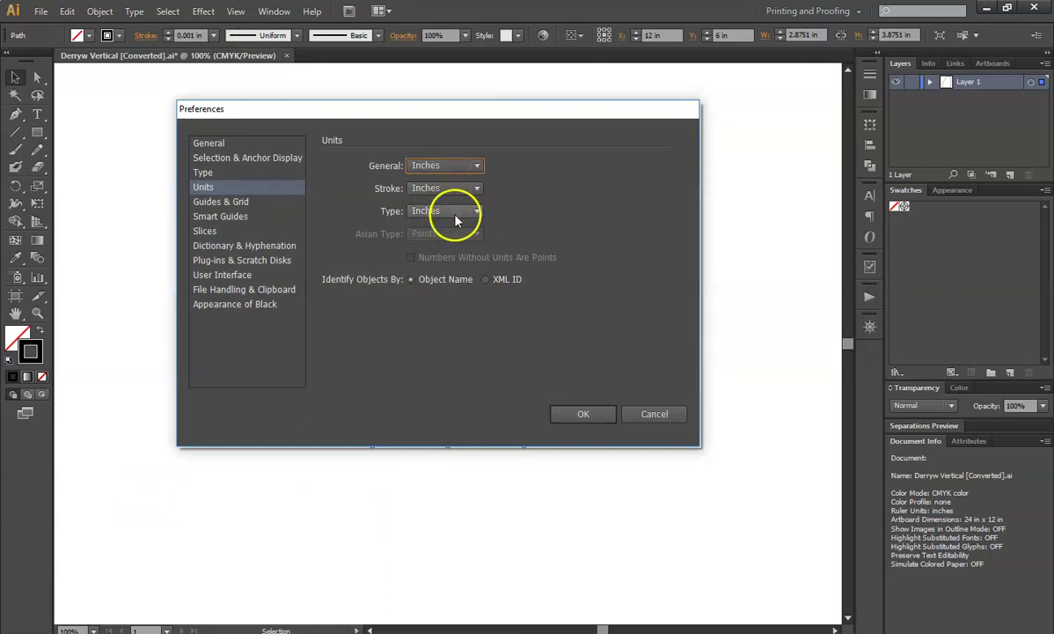
click(601, 419)
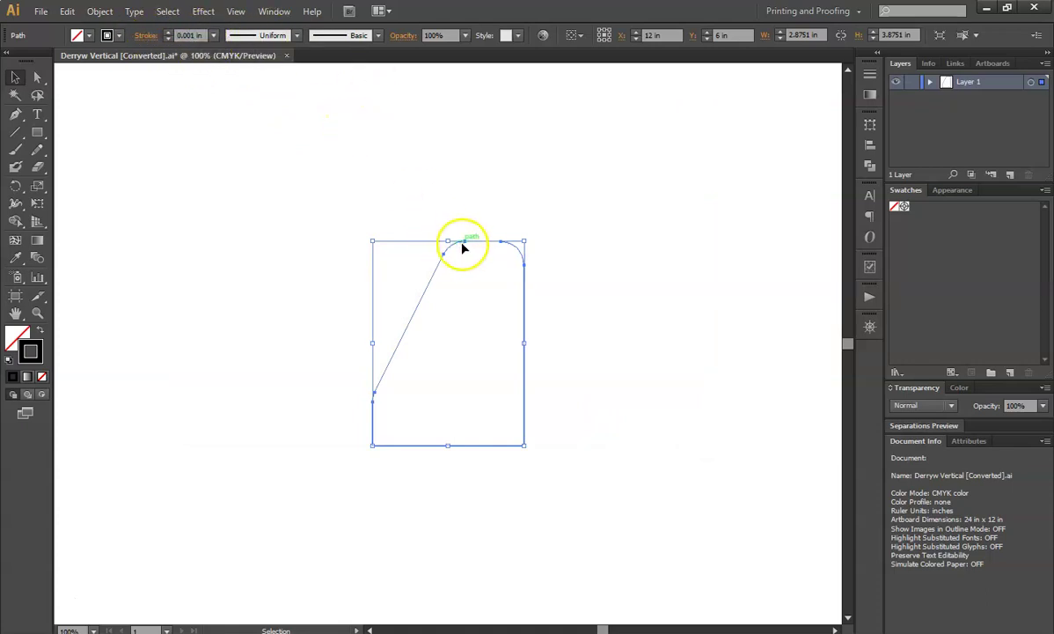
Deselect the outline, enter artboard editing from the document setup, and set the artboard's reference point to its upper-left corner
click(655, 127)
click(585, 36)
drag(1012, 118, 576, 76)
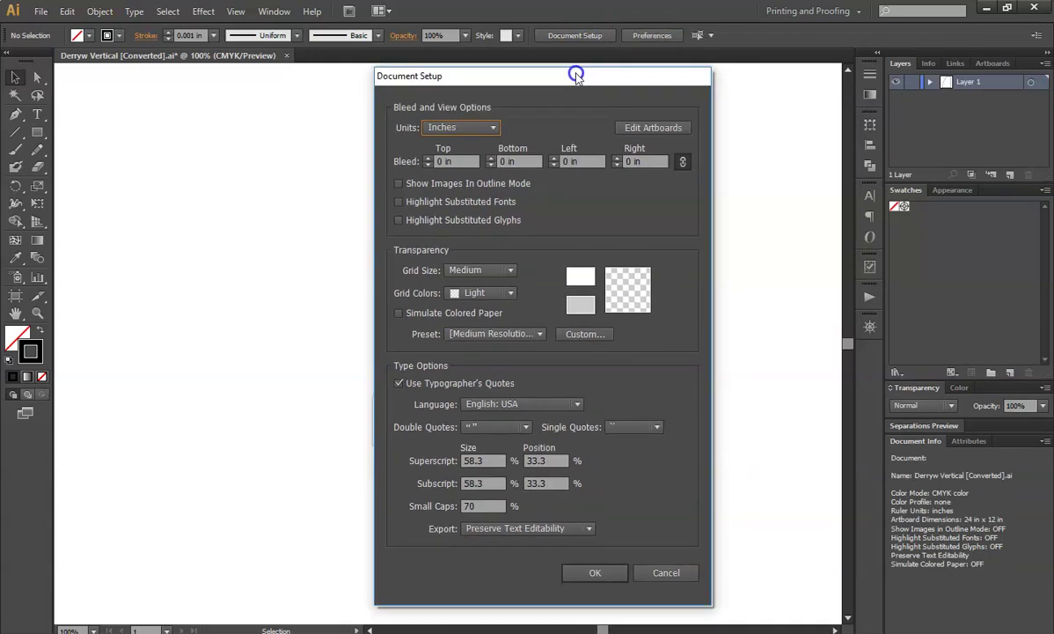
click(675, 127)
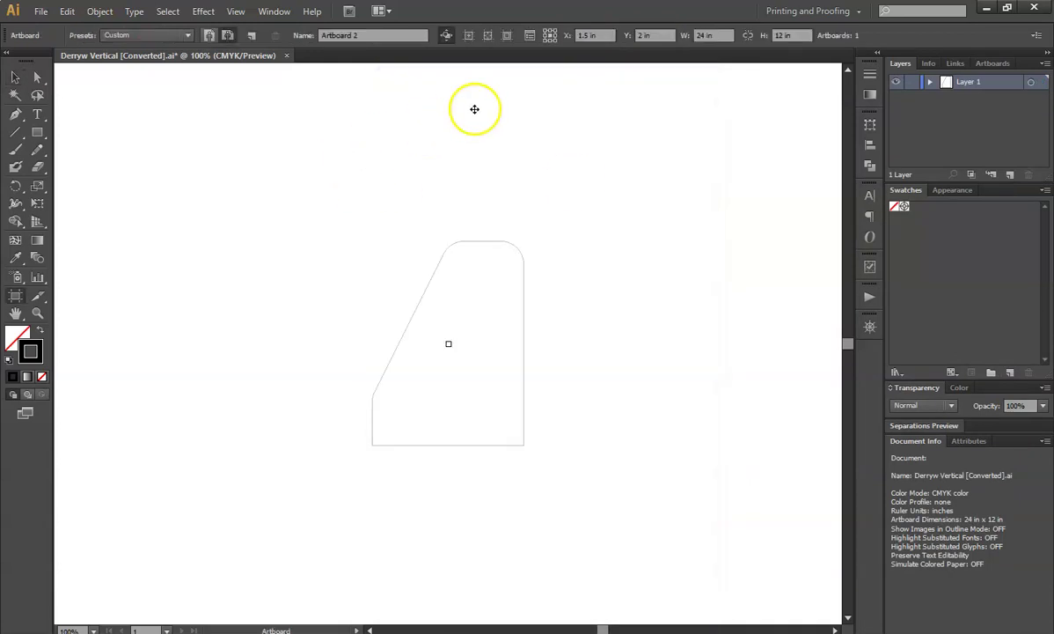
click(543, 31)
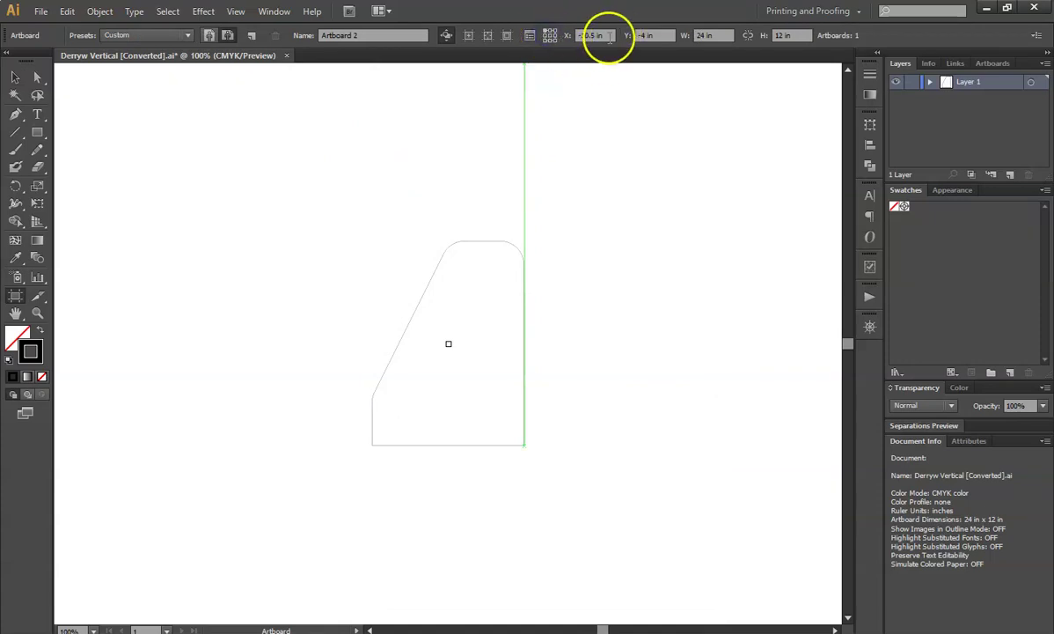
Set the artboard's X and Y position to 0 in
drag(610, 35, 579, 35)
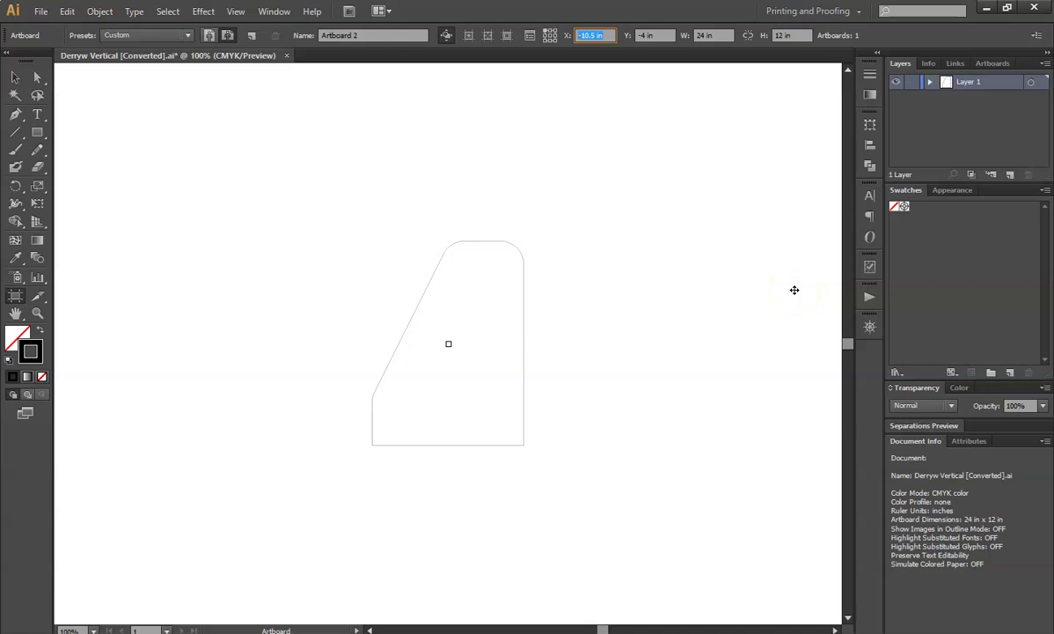
text(3)
click(642, 36)
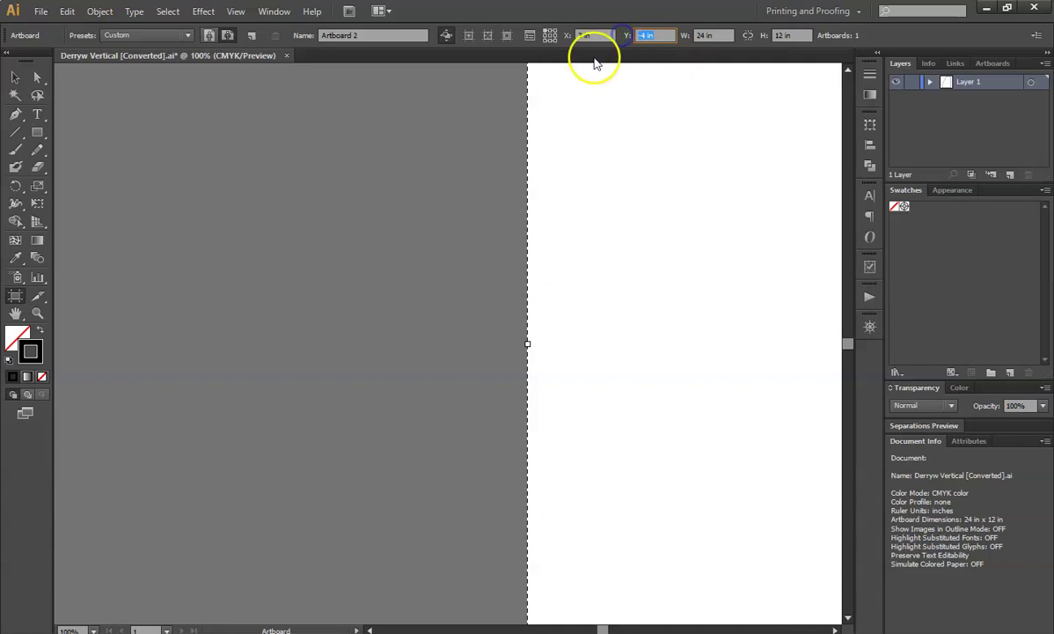
click(580, 35)
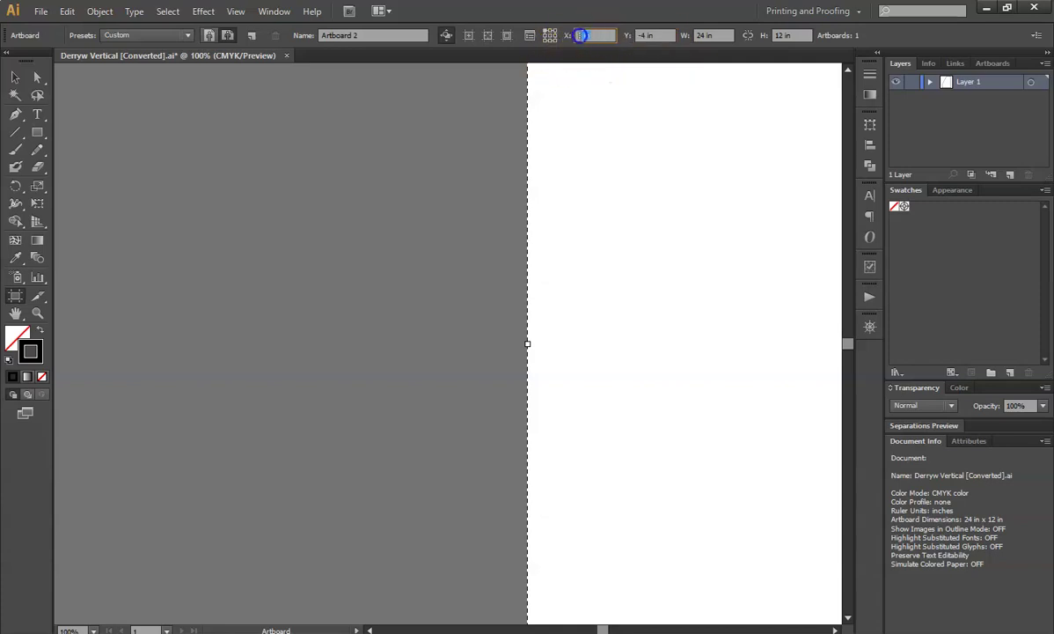
text(0)
click(660, 36)
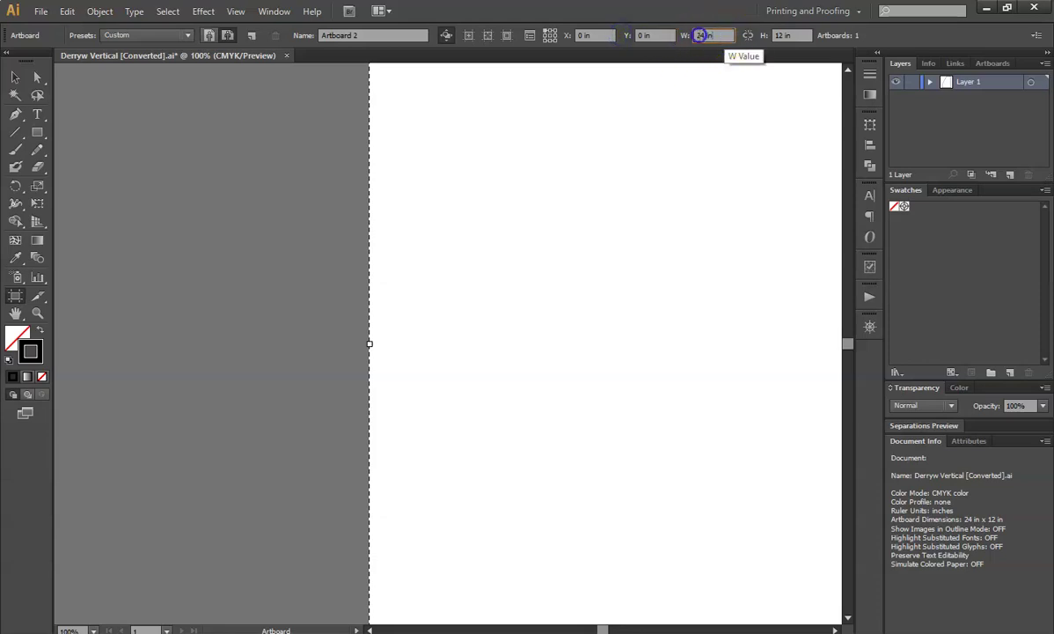
key(Tab)
Resize the artboard to 3 in wide by 4 in high and exit artboard editing
text(3)
click(787, 37)
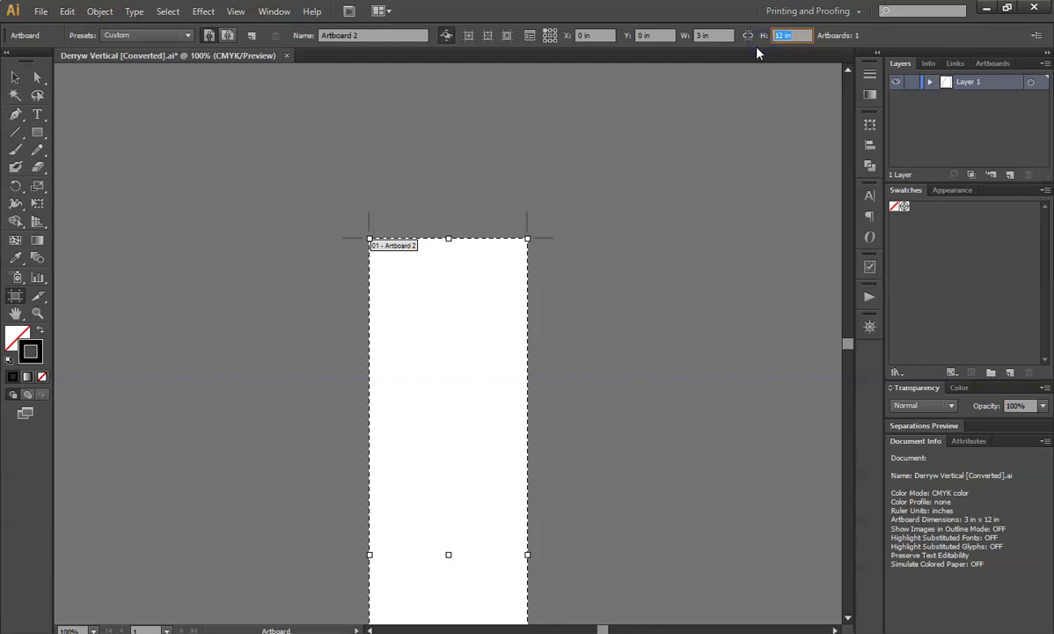
text(4)
key(Return)
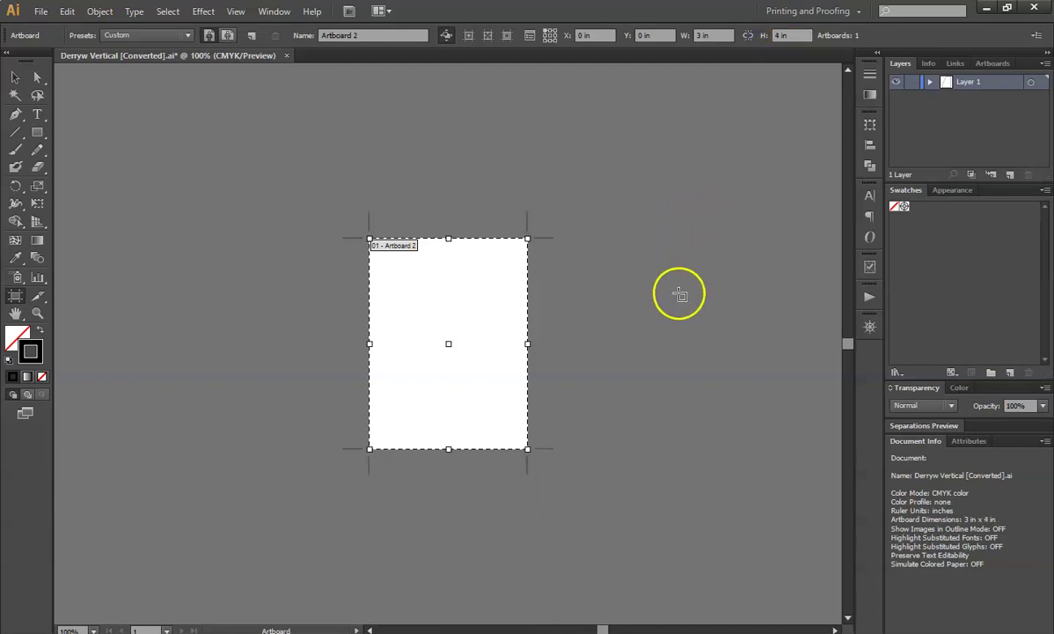
key(Escape)
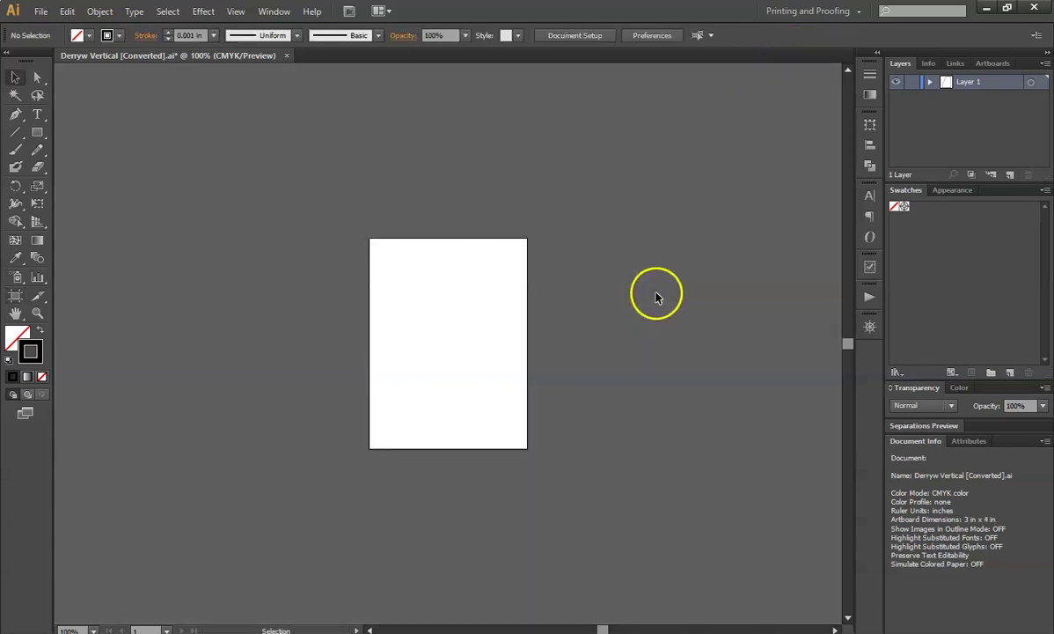
Select the outline lying outside the resized artboard and move it onto the artboard
scroll(659, 294, down, 2)
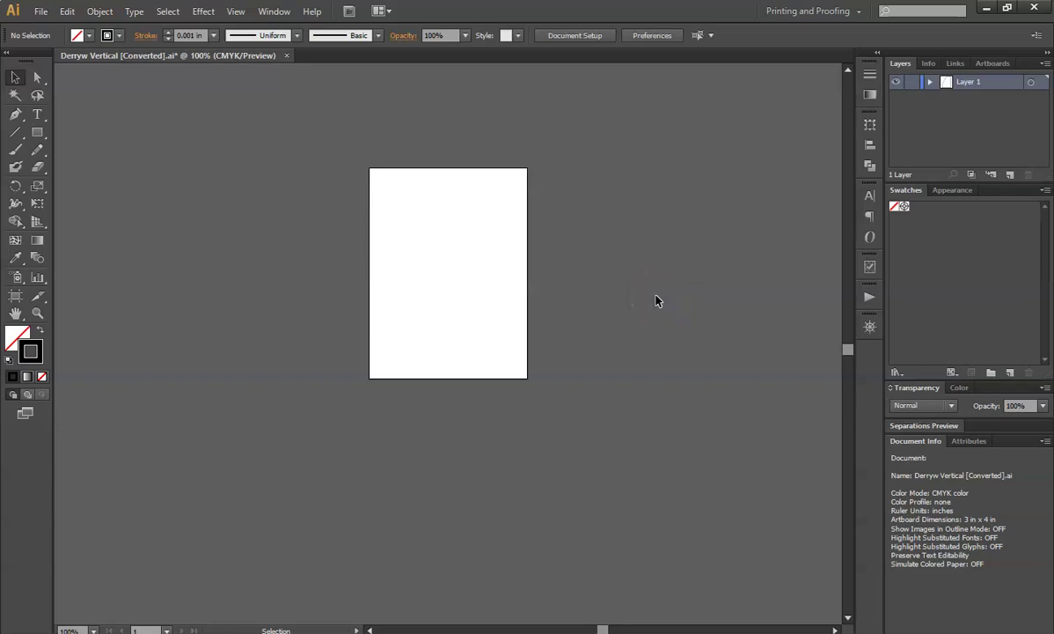
key(ctrl+minus)
key(ctrl+minus)
key(ctrl+minus)
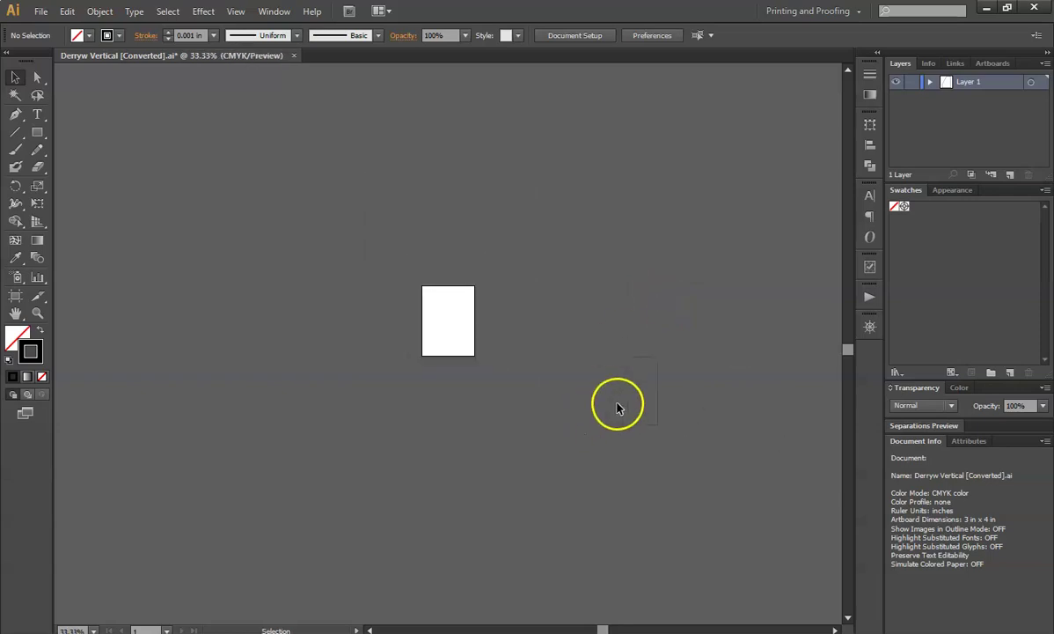
drag(585, 326, 700, 466)
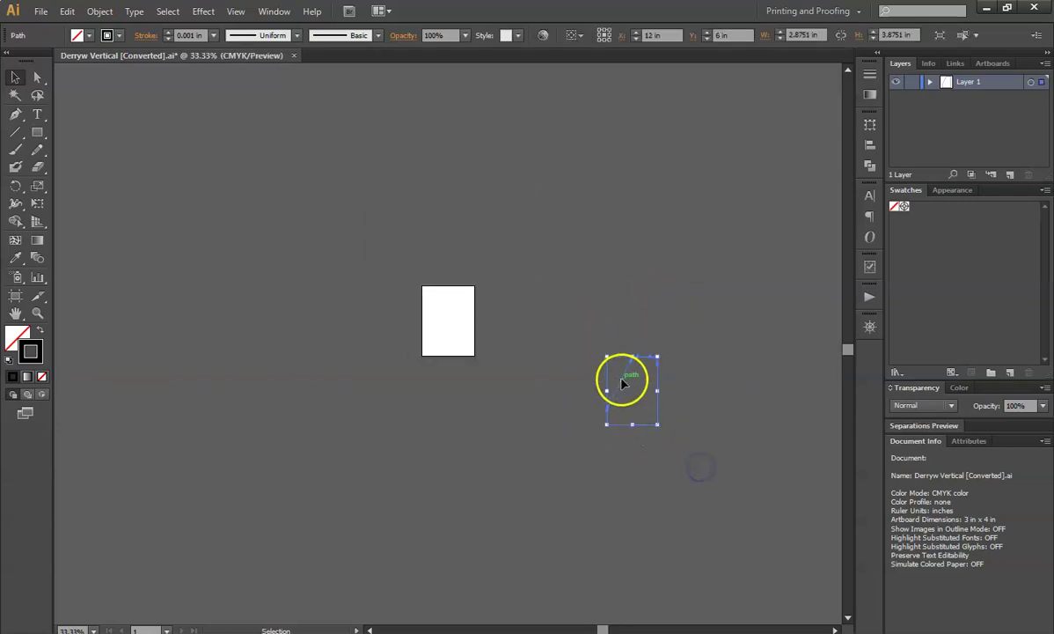
drag(622, 379, 441, 313)
click(392, 291)
Nudge the outline left and up to centre it within the artboard, at about X 1.507 in, Y 1.993 in
scroll(388, 268, down, 2)
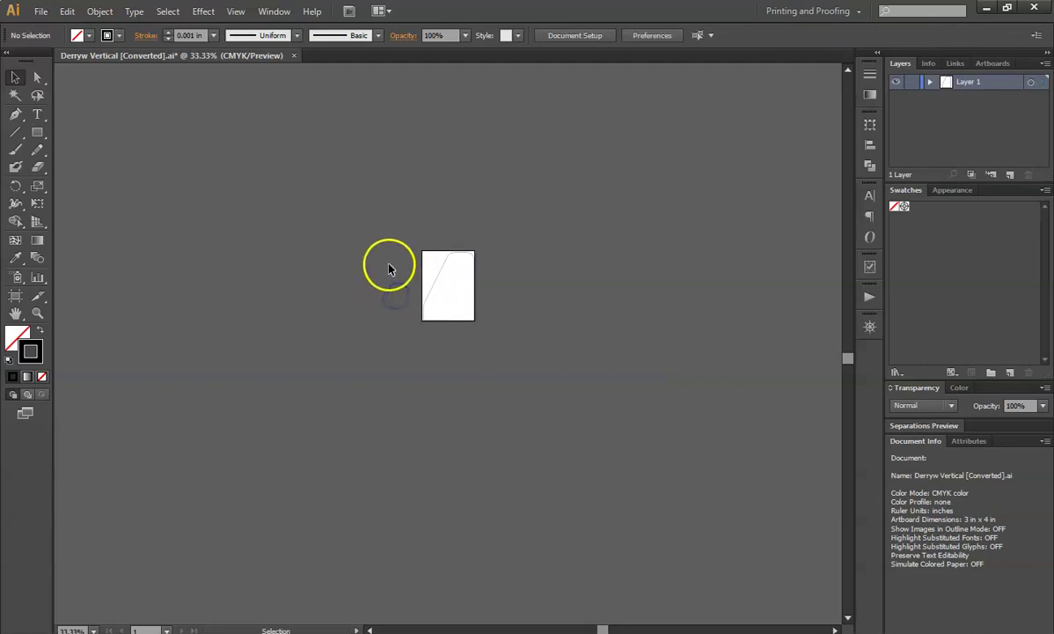
scroll(409, 269, up, 4)
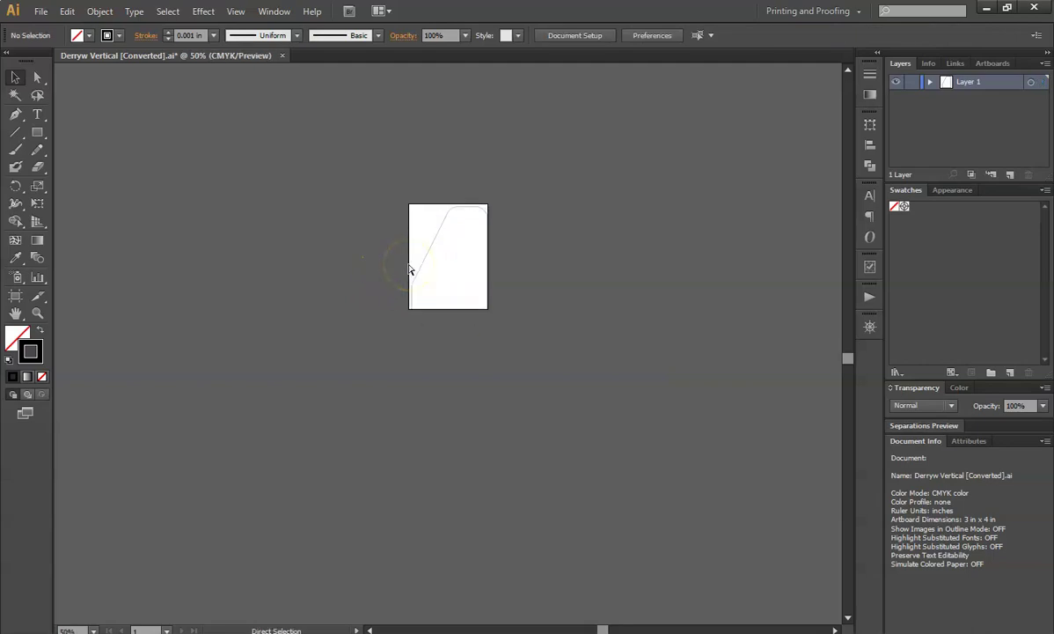
scroll(479, 236, up, 3)
scroll(478, 236, up, 2)
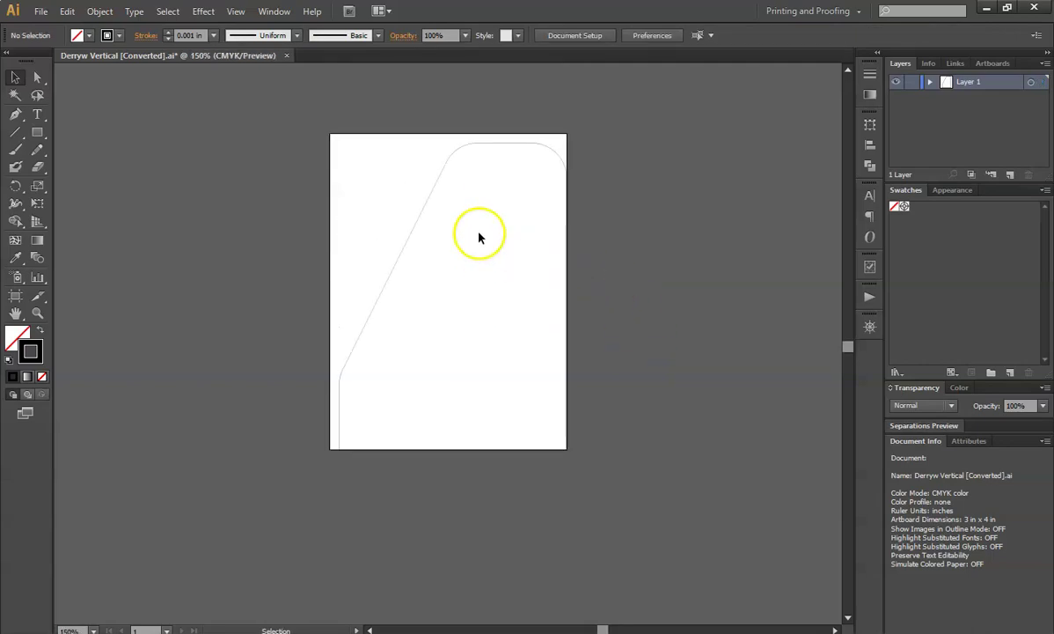
click(426, 203)
key(Left)
key(Left)
key(Left)
key(Left)
key(Up)
key(Up)
key(Up)
key(Up)
key(Up)
key(Up)
key(Up)
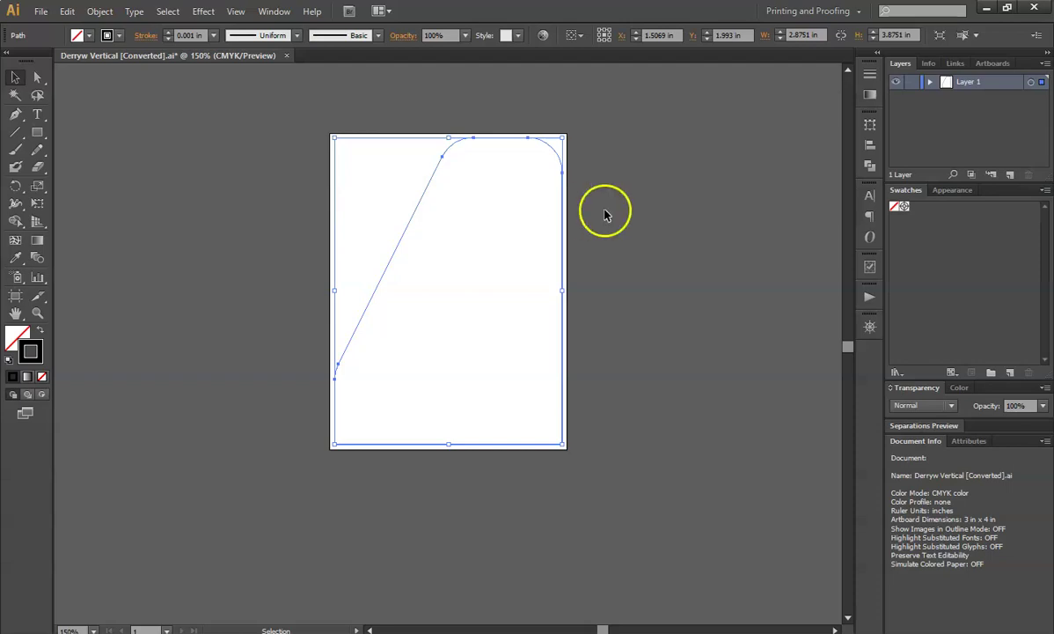
click(686, 222)
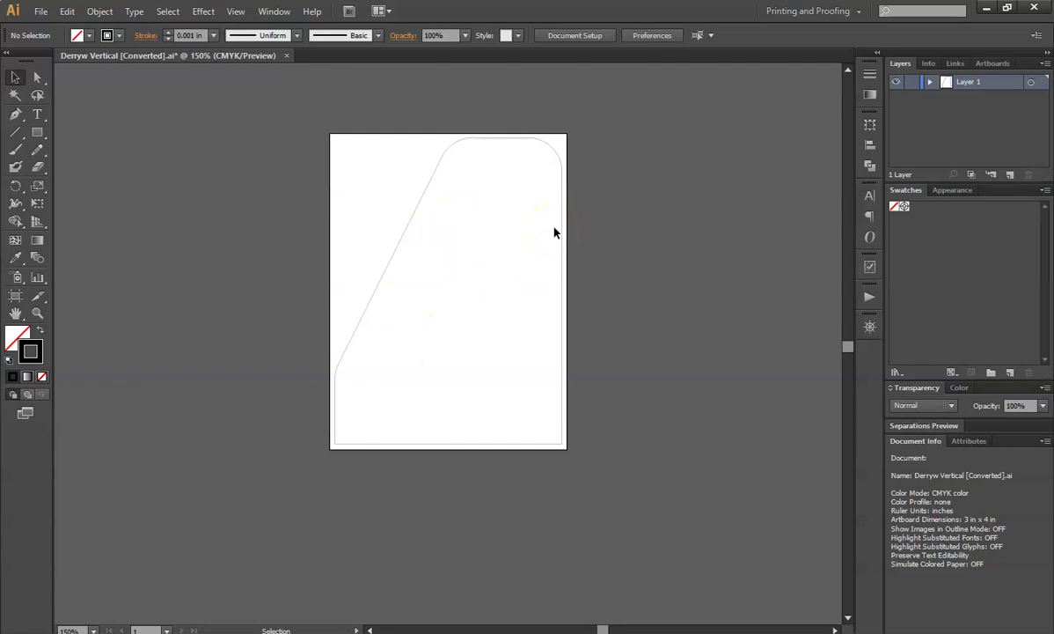
Add an area text box reading "WJD" in the lower part of the outline and set its font size to 1 in
click(38, 116)
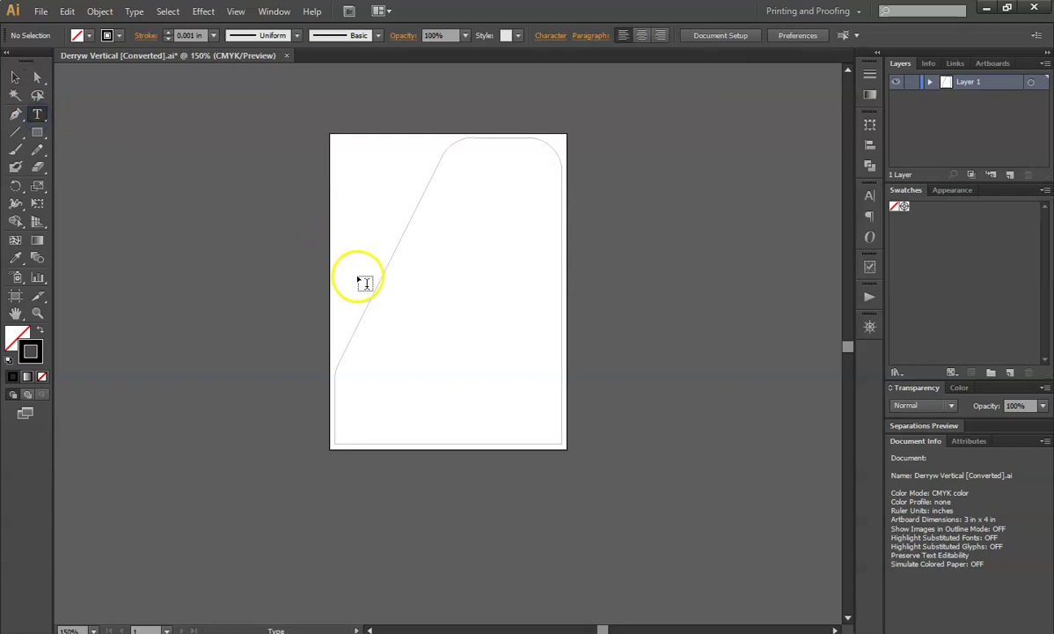
drag(400, 310, 506, 387)
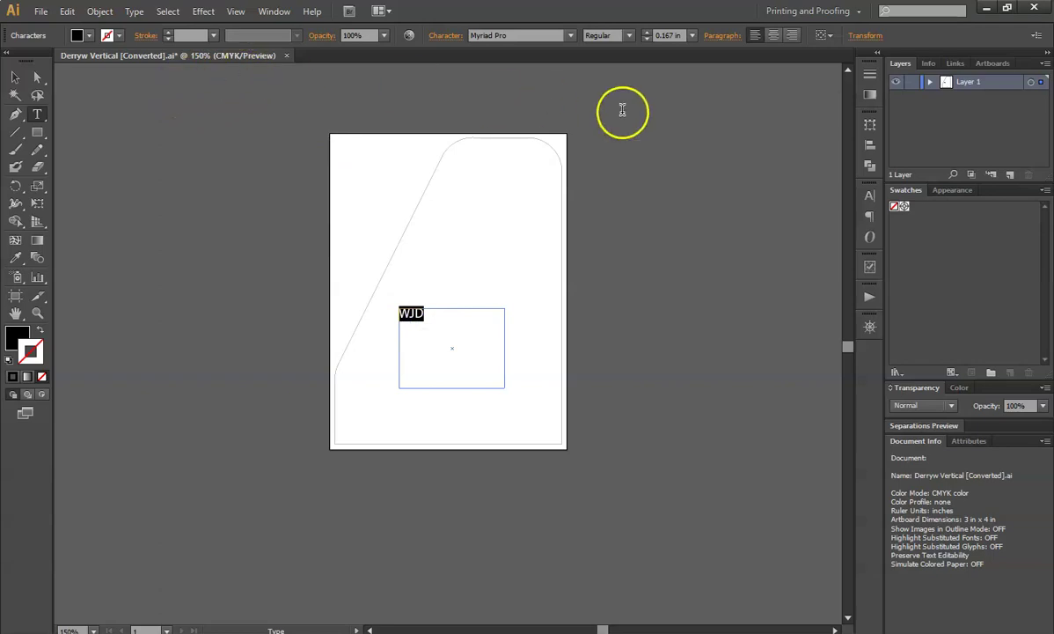
click(693, 35)
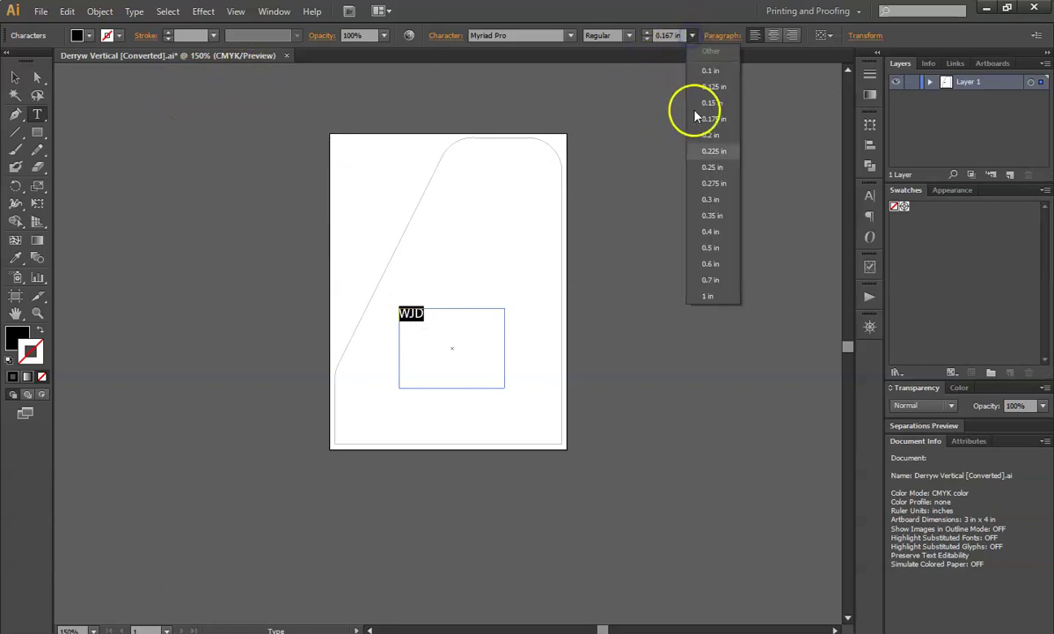
click(709, 295)
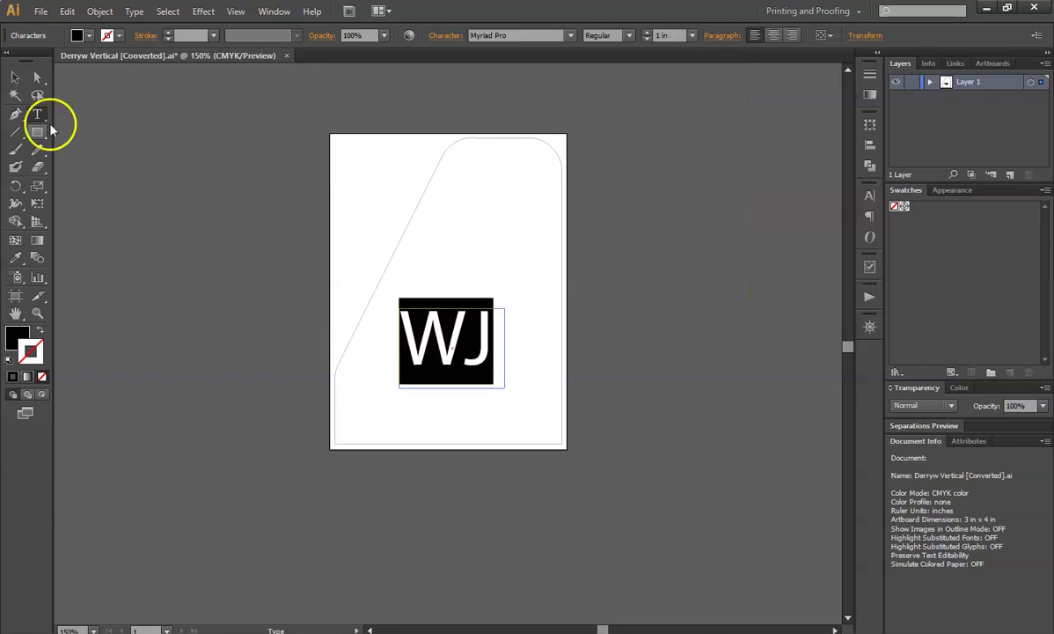
Widen the text box to fit all three letters, then position the text within the lower part of the outline
click(15, 78)
drag(398, 308, 356, 310)
drag(442, 350, 469, 363)
click(682, 328)
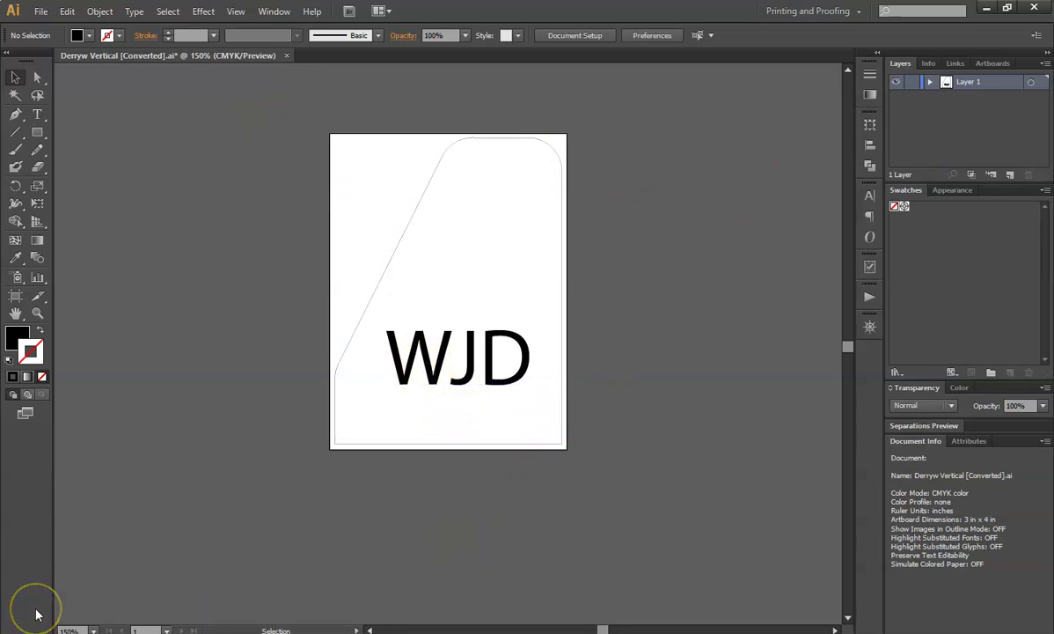
Save the document in the Airfoil folder as "Derryw Vertical [Converted].ai", in Adobe Illustrator format with the Illustrator 9 legacy version
click(41, 11)
click(109, 145)
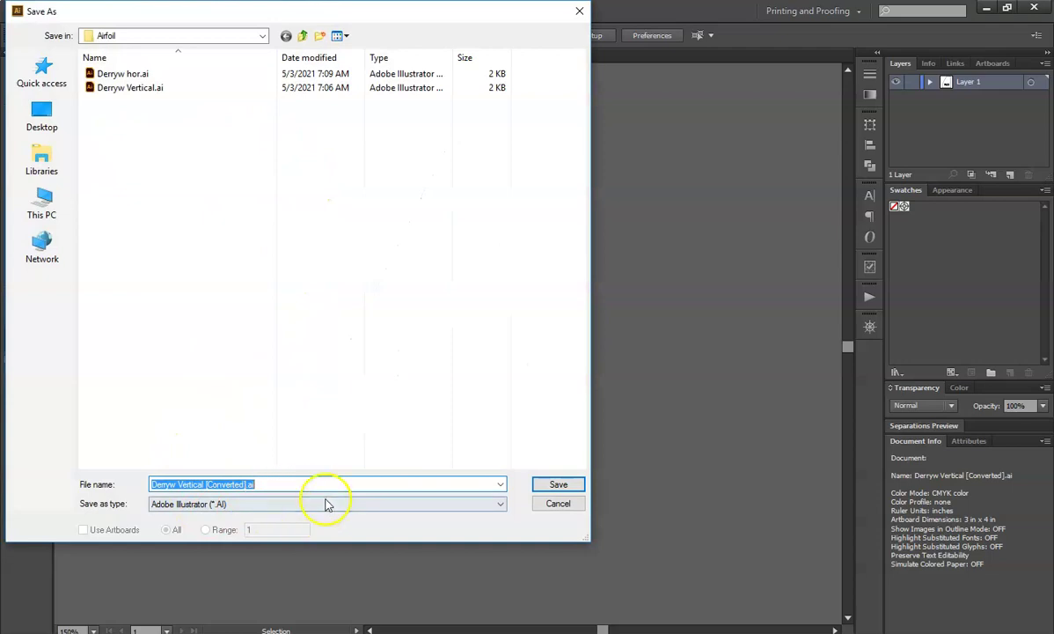
click(454, 502)
click(454, 503)
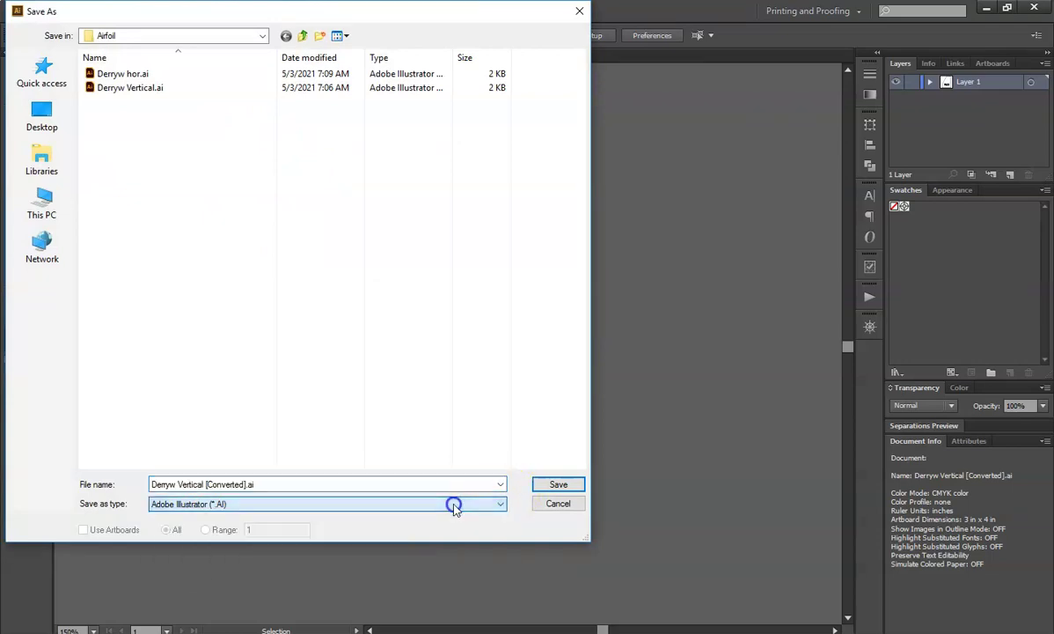
click(564, 481)
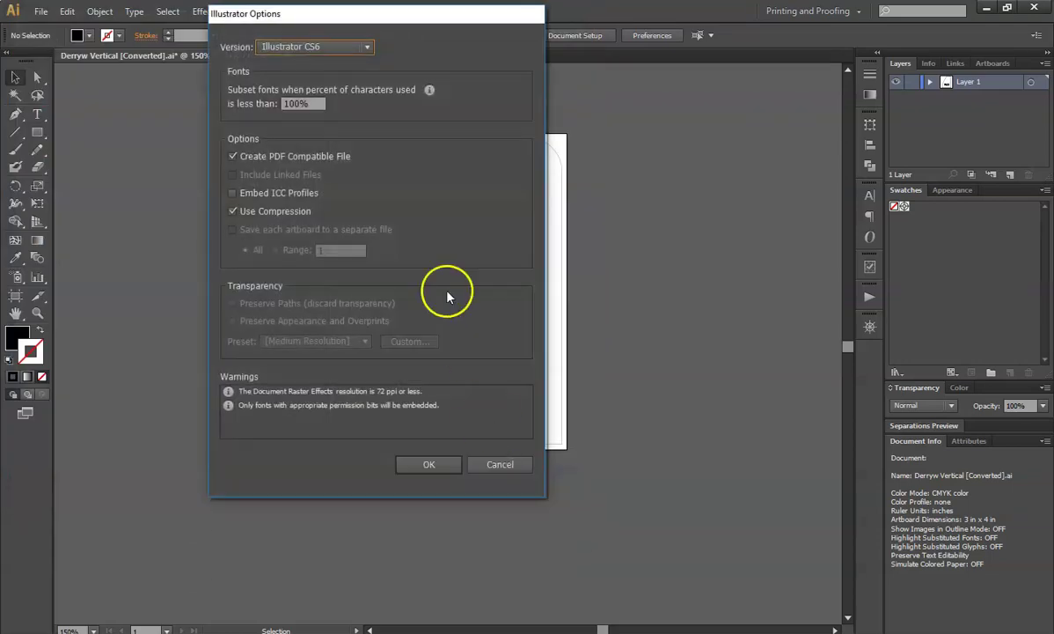
click(342, 49)
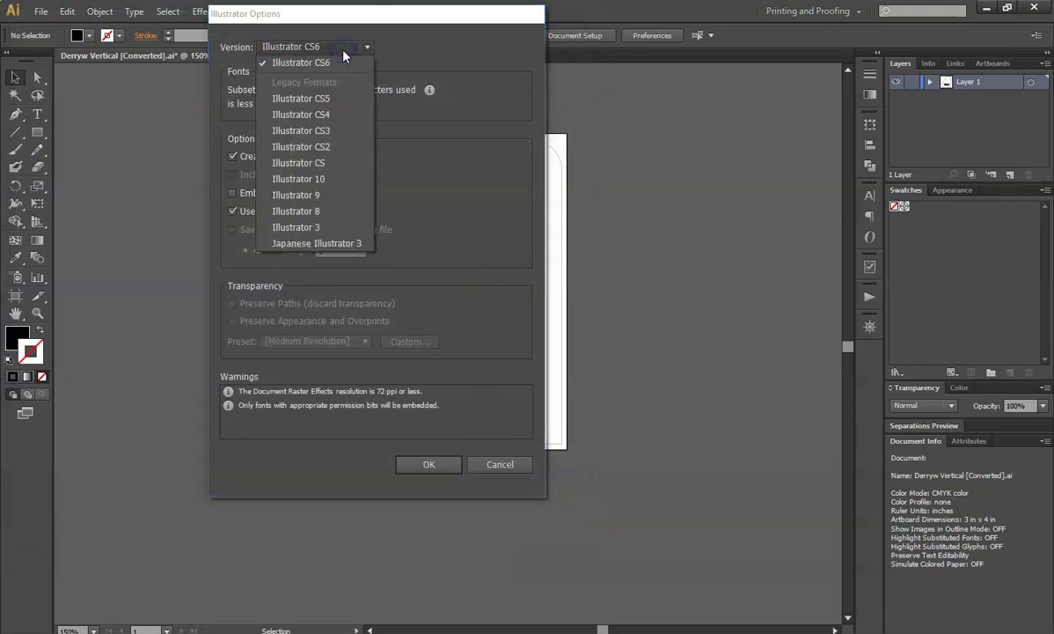
click(313, 196)
click(428, 470)
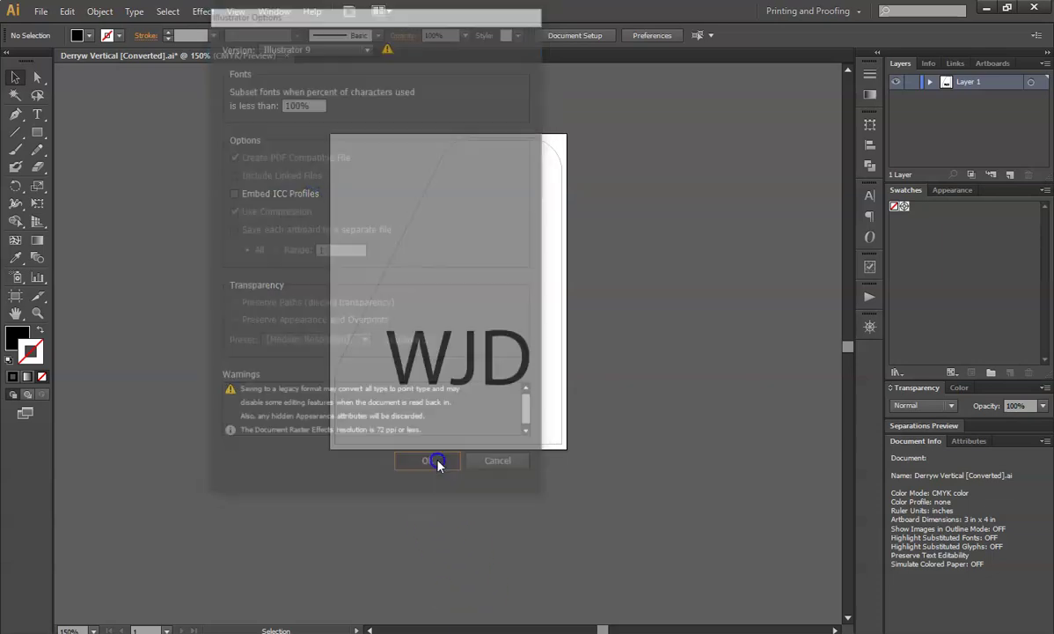
click(598, 347)
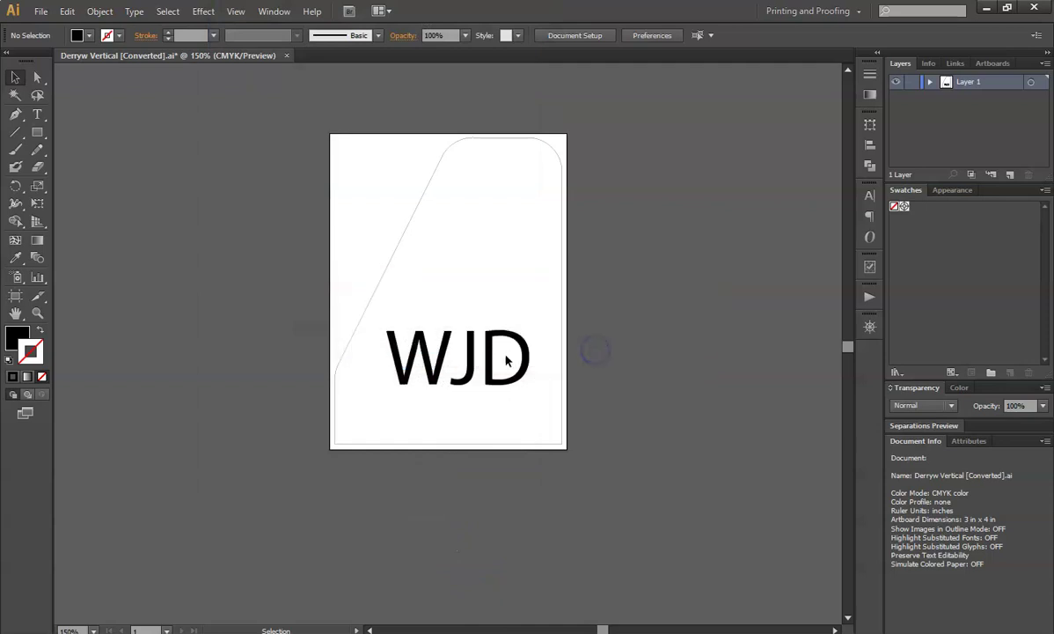